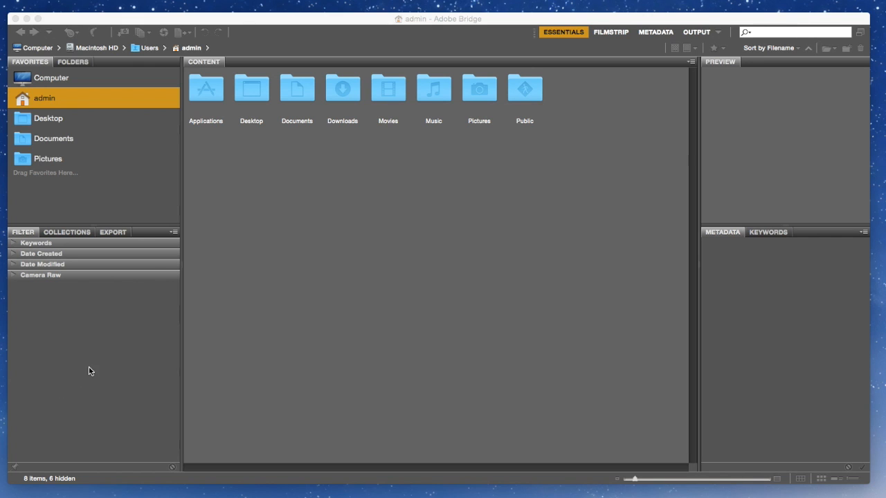
Narrow the Favorites and Filter column and slightly widen the Preview and Metadata column
{"action": "left_click_drag", "start_coordinate": [182, 212], "coordinate": [146, 229]}
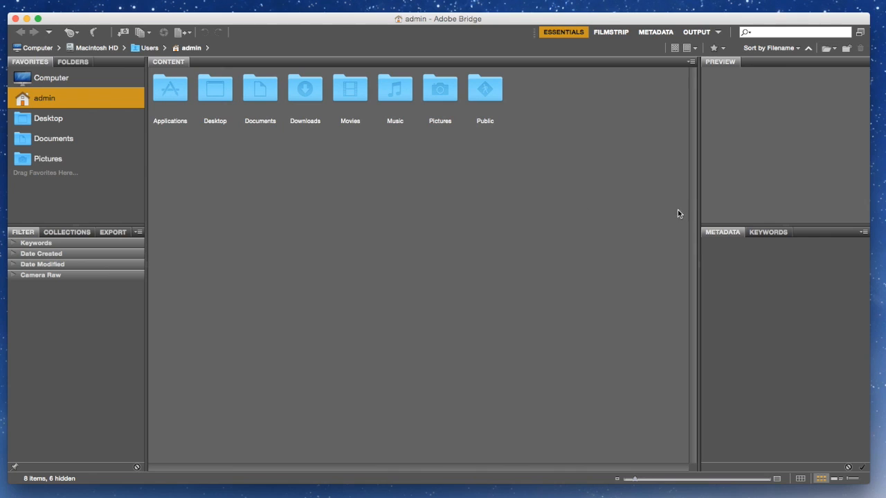
{"action": "left_click_drag", "start_coordinate": [697, 214], "coordinate": [690, 217]}
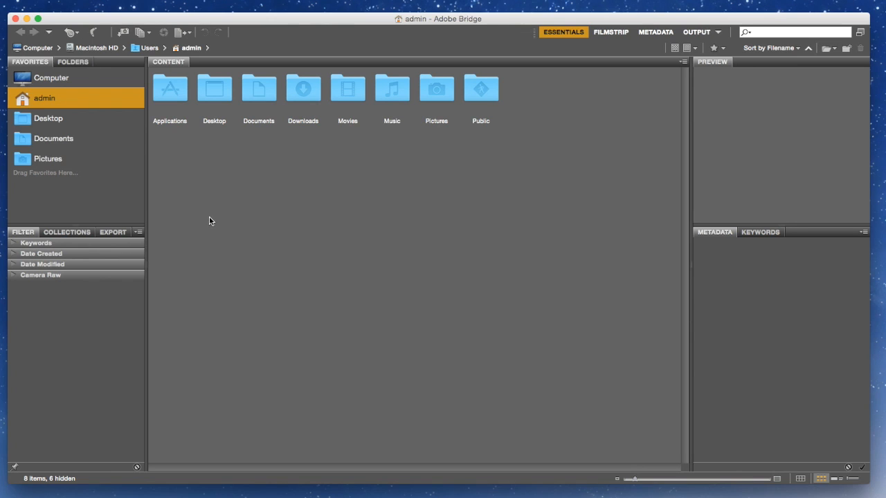
Open the Photo Downloader and choose DSLR CAMERA as the source of the photos
{"action": "left_click", "coordinate": [124, 35]}
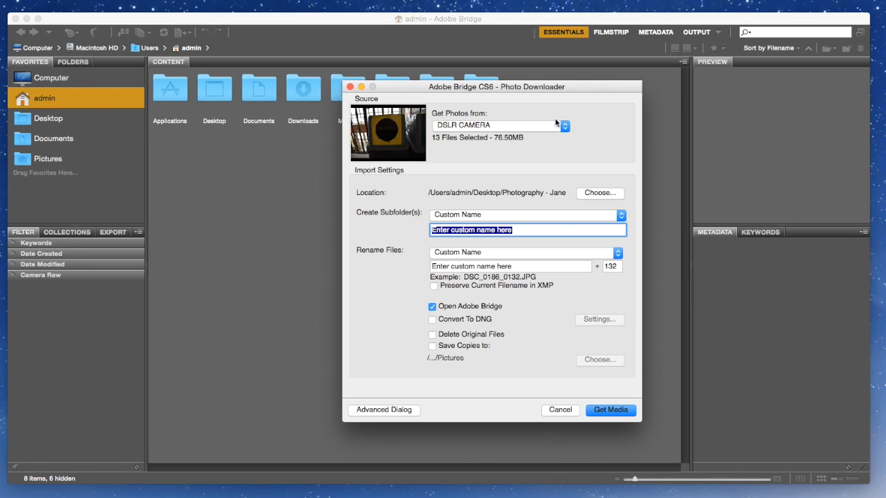
{"action": "left_click", "coordinate": [482, 126]}
{"action": "left_click", "coordinate": [488, 121]}
Set the import subfolder to a custom name, "Photo Project - Circular Heaven"
{"action": "left_click", "coordinate": [441, 216]}
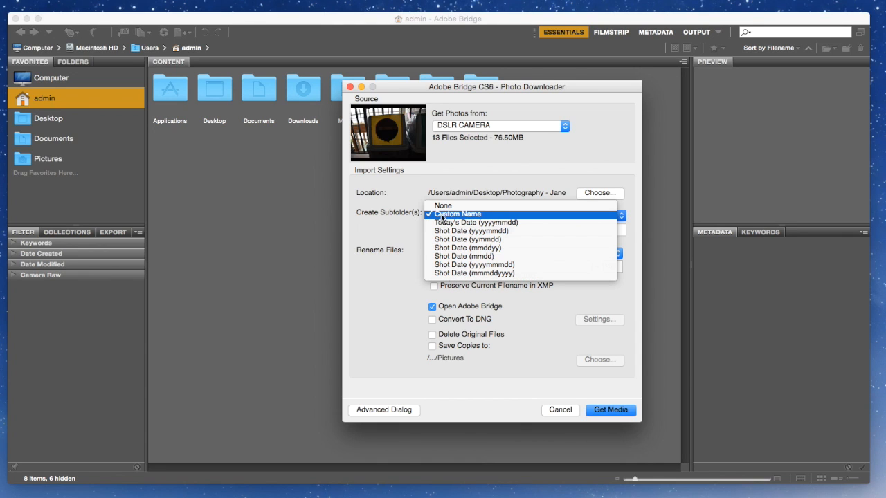
{"action": "left_click", "coordinate": [409, 219]}
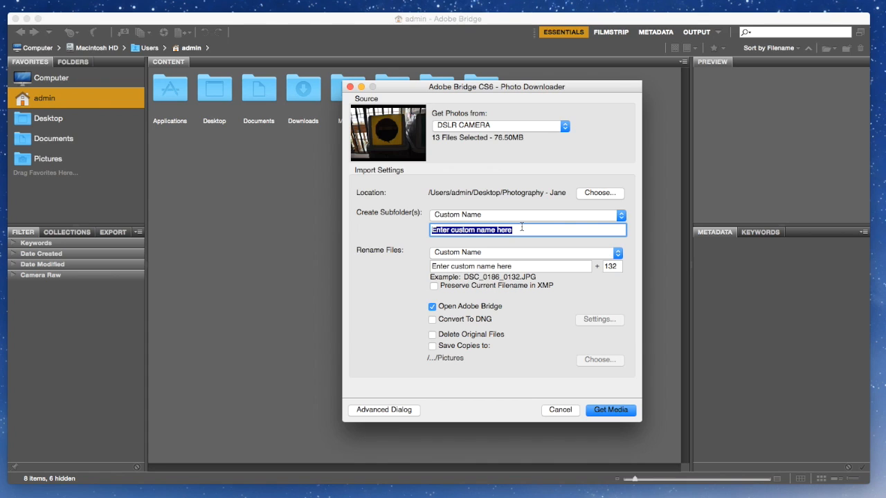
{"action": "type", "text": "Circular Heaven"}
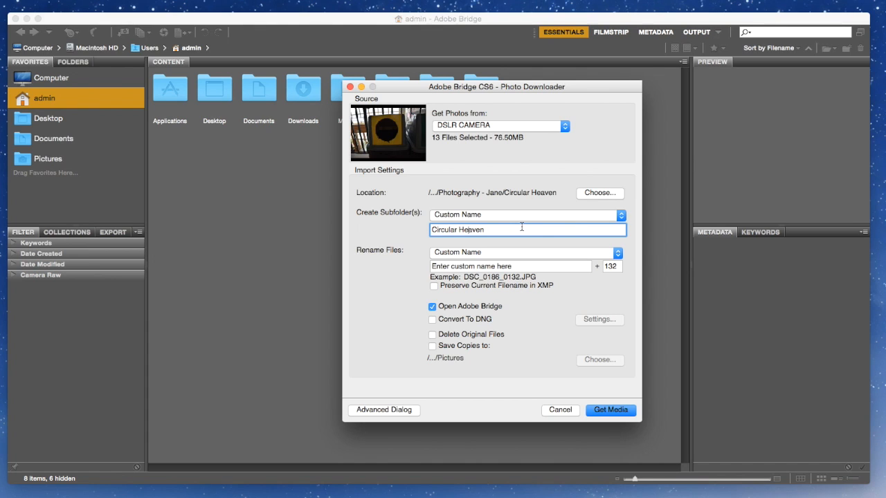
{"action": "type", "text": "Photo Project"}
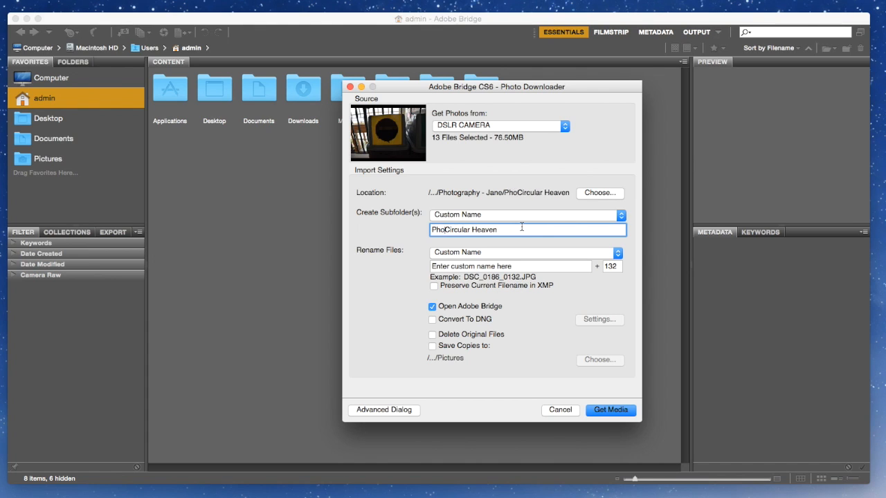
{"action": "type", "text": " -"}
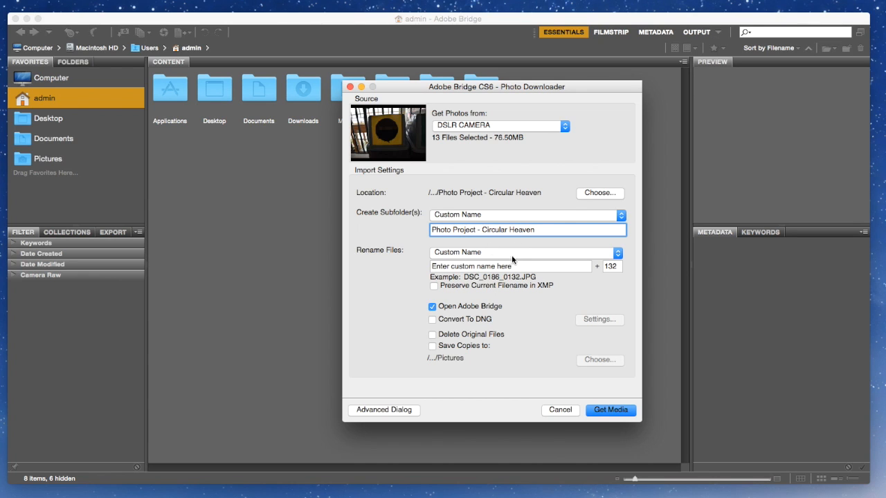
Set the imported files to be renamed with the custom name "Circular_Heaven"
{"action": "left_click", "coordinate": [465, 255]}
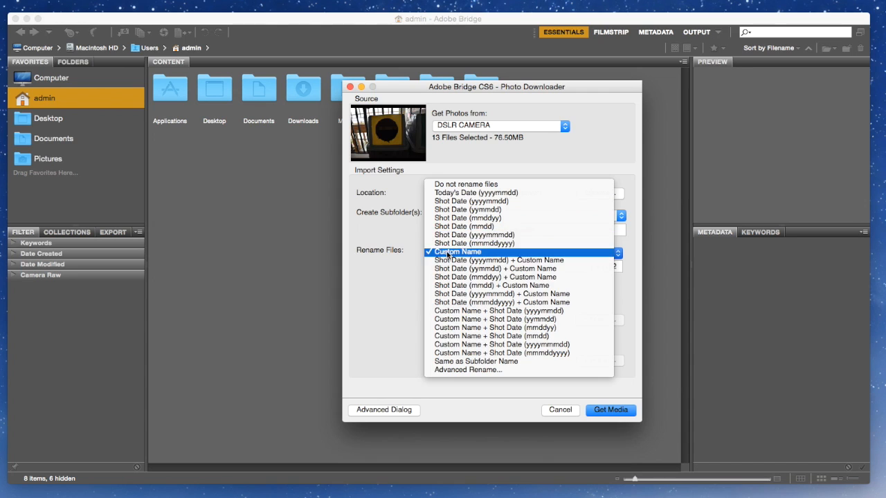
{"action": "left_click", "coordinate": [457, 252]}
{"action": "type", "text": "Pho"}
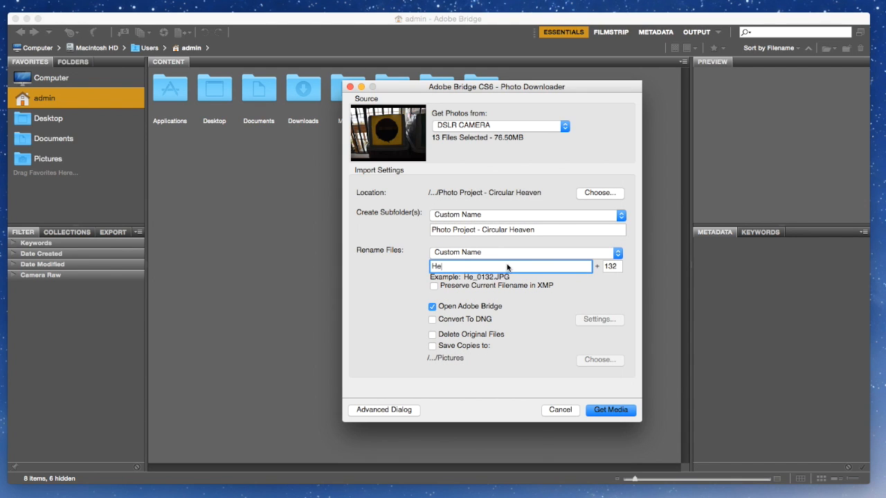
{"action": "key", "text": "BackSpace"}
{"action": "key", "text": "BackSpace"}
{"action": "key", "text": "BackSpace"}
{"action": "type", "text": "Circular "}
{"action": "type", "text": "Hea"}
{"action": "key", "text": "BackSpace"}
{"action": "key", "text": "BackSpace"}
{"action": "key", "text": "BackSpace"}
{"action": "key", "text": "BackSpace"}
{"action": "type", "text": "r_Heaven"}
Start the file numbering at 1 and import the photos from the camera
{"action": "double_click", "coordinate": [612, 266]}
{"action": "type", "text": "1"}
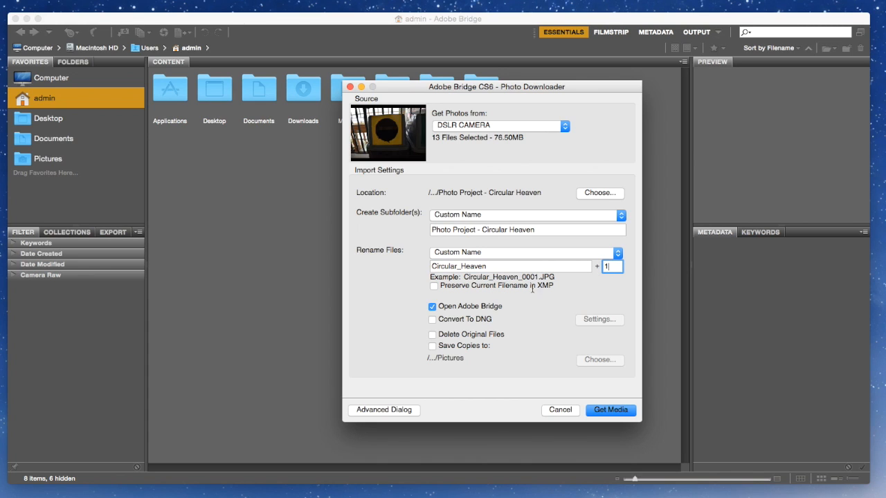
{"action": "left_click", "coordinate": [609, 410]}
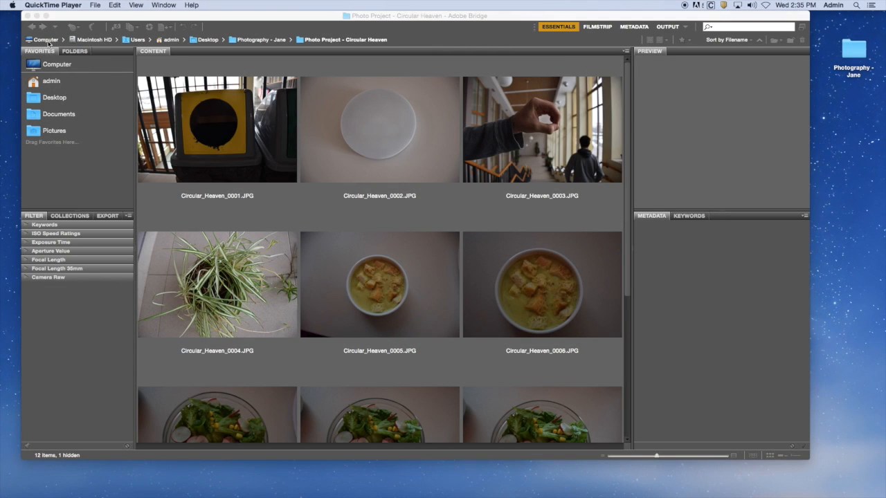
Browse to the Desktop and add the photography folder there to the Favorites
{"action": "left_click", "coordinate": [48, 40]}
{"action": "left_click", "coordinate": [47, 40]}
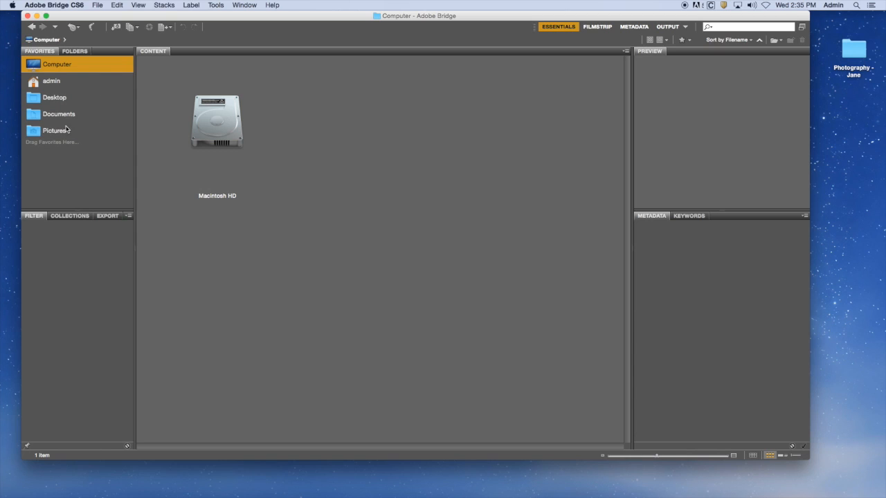
{"action": "left_click", "coordinate": [36, 99]}
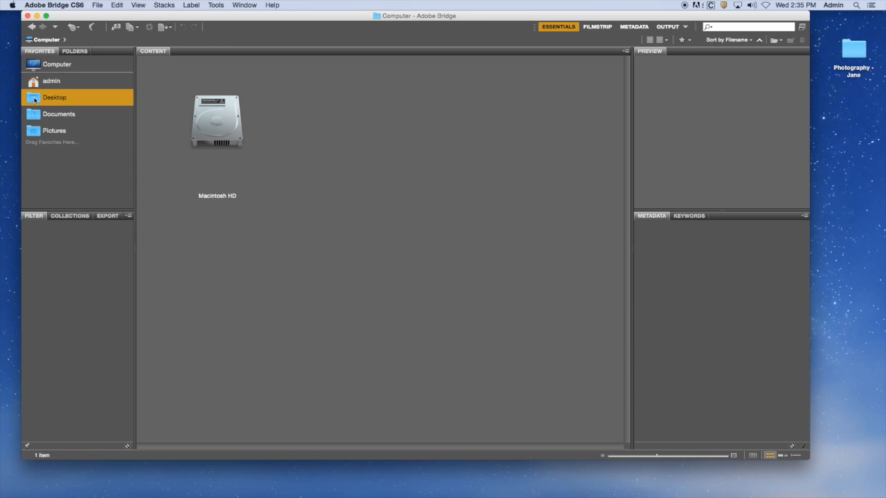
{"action": "left_click", "coordinate": [239, 136]}
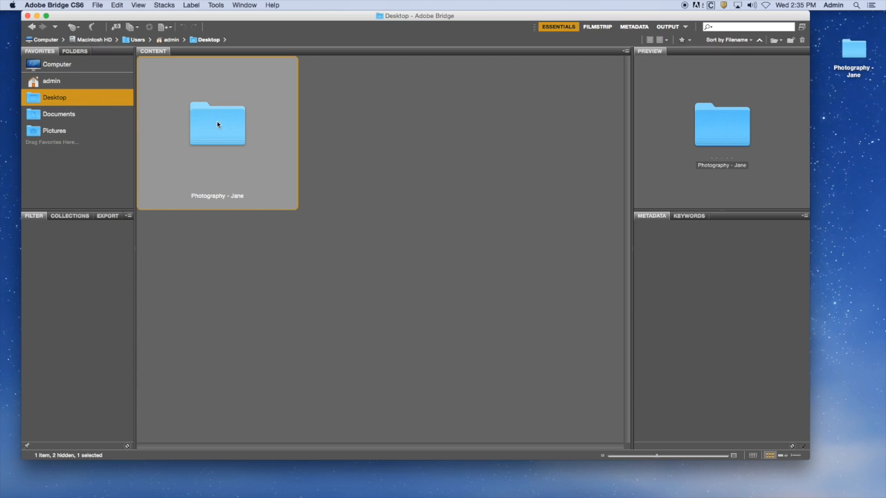
{"action": "left_click_drag", "start_coordinate": [216, 129], "coordinate": [90, 148]}
Open the Photo Project - Circular Heaven folder from the new photography favorite and look through the imported photos
{"action": "left_click", "coordinate": [70, 149]}
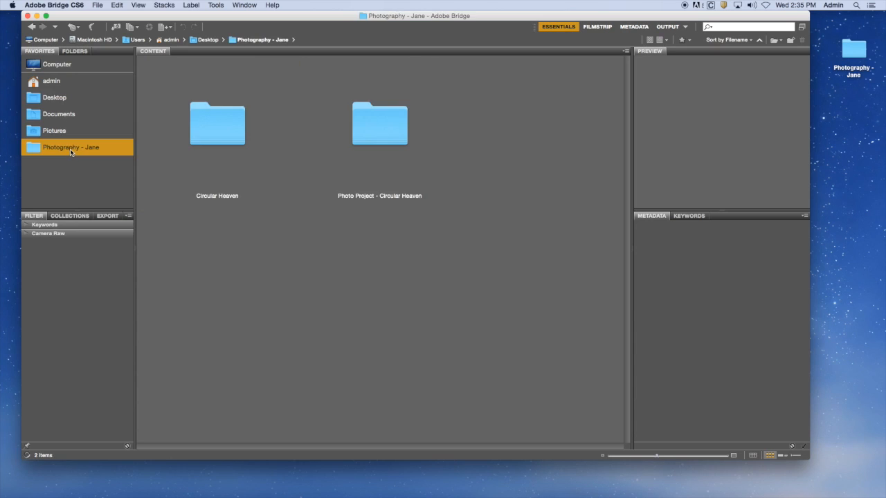
{"action": "double_click", "coordinate": [370, 133]}
{"action": "scroll", "coordinate": [377, 209], "scroll_direction": "down", "scroll_amount": 5}
{"action": "scroll", "coordinate": [377, 209], "scroll_direction": "up", "scroll_amount": 5}
{"action": "scroll", "coordinate": [377, 208], "scroll_direction": "down", "scroll_amount": 5}
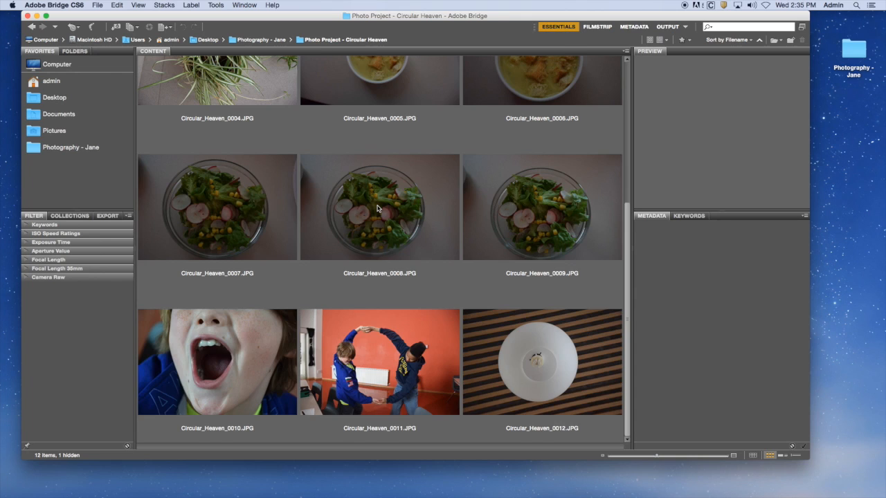
{"action": "scroll", "coordinate": [377, 209], "scroll_direction": "up", "scroll_amount": 3}
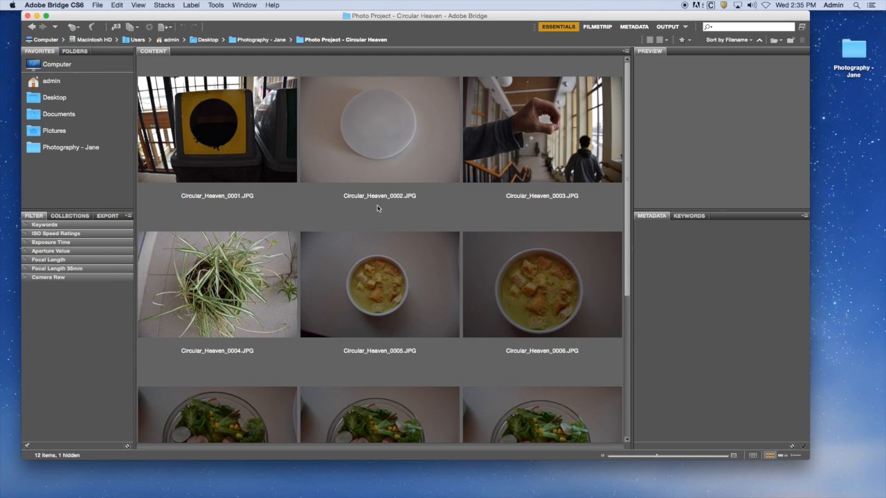
Narrow the Favorites column slightly and shrink the thumbnails so that all the photos fit in the content area
{"action": "mouse_move", "coordinate": [134, 181]}
{"action": "left_mouse_down"}
{"action": "mouse_move", "coordinate": [175, 181]}
{"action": "mouse_move", "coordinate": [129, 181]}
{"action": "left_mouse_up"}
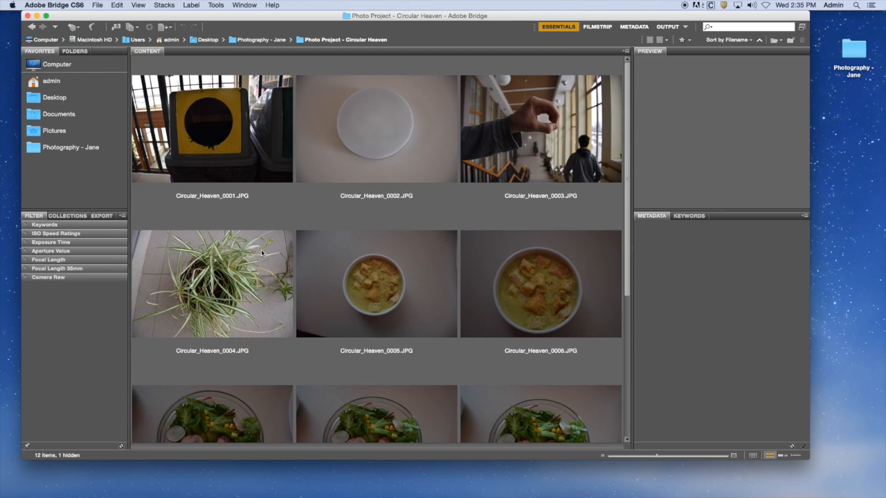
{"action": "mouse_move", "coordinate": [656, 457]}
{"action": "left_mouse_down"}
{"action": "mouse_move", "coordinate": [688, 457]}
{"action": "mouse_move", "coordinate": [640, 458]}
{"action": "left_mouse_up"}
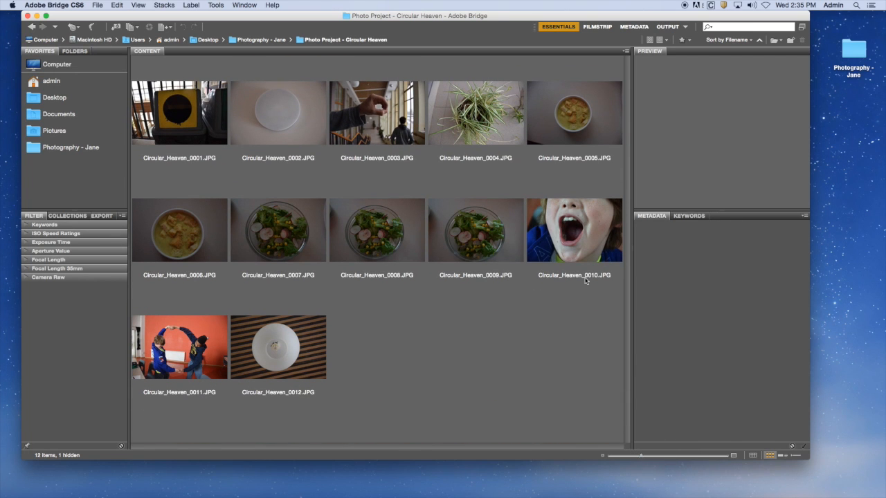
Inspect Circular_Heaven_0005.JPG in the preview with the loupe, on the soup bowl and at its edge
{"action": "left_click", "coordinate": [576, 128]}
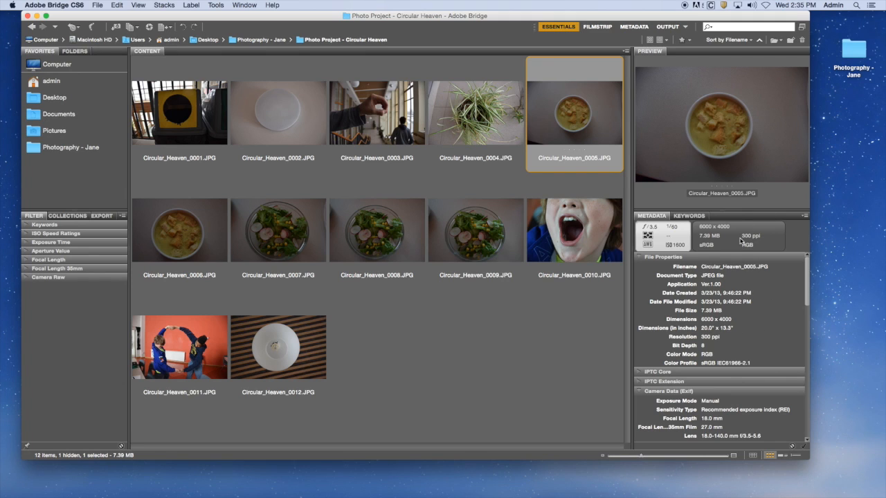
{"action": "left_click", "coordinate": [701, 109]}
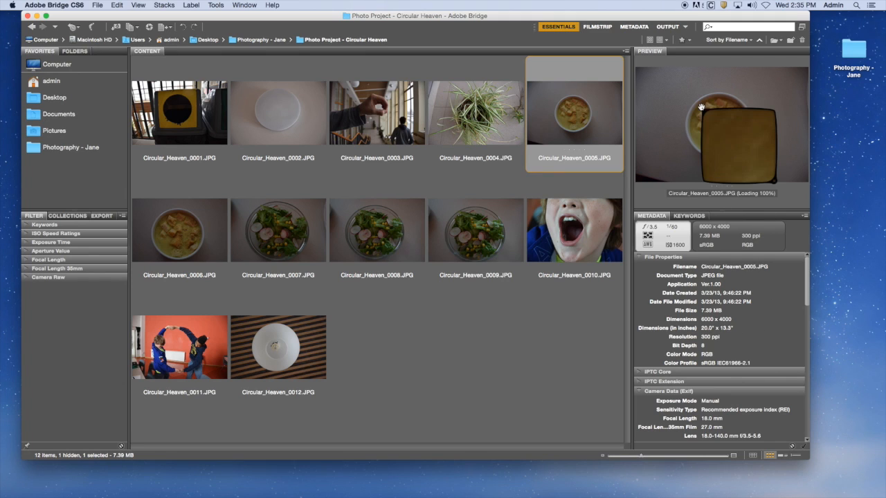
{"action": "mouse_move", "coordinate": [725, 132]}
{"action": "left_mouse_down"}
{"action": "mouse_move", "coordinate": [705, 119]}
{"action": "mouse_move", "coordinate": [689, 145]}
{"action": "mouse_move", "coordinate": [695, 153]}
{"action": "mouse_move", "coordinate": [717, 144]}
{"action": "left_mouse_up"}
{"action": "left_click", "coordinate": [716, 144]}
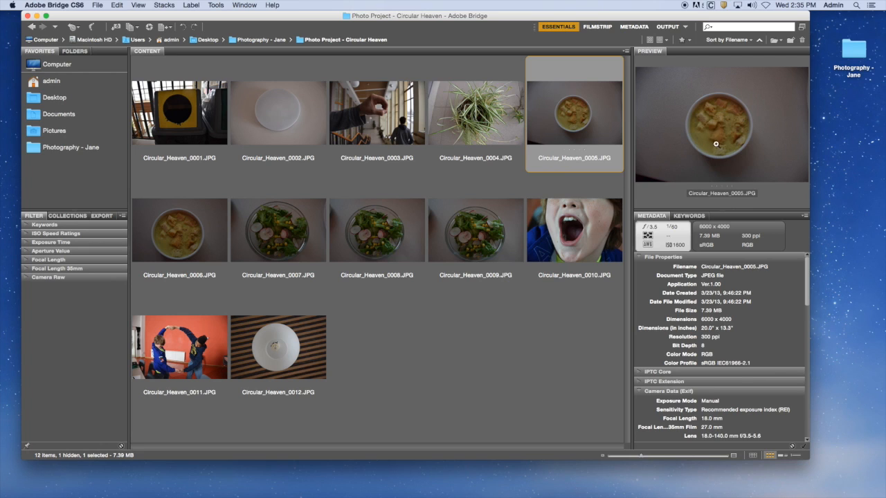
{"action": "left_click", "coordinate": [738, 99]}
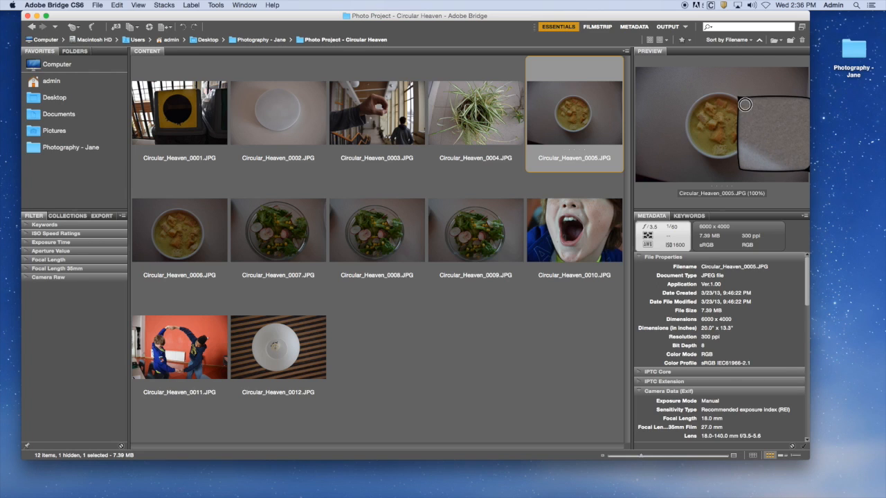
{"action": "left_click", "coordinate": [746, 105]}
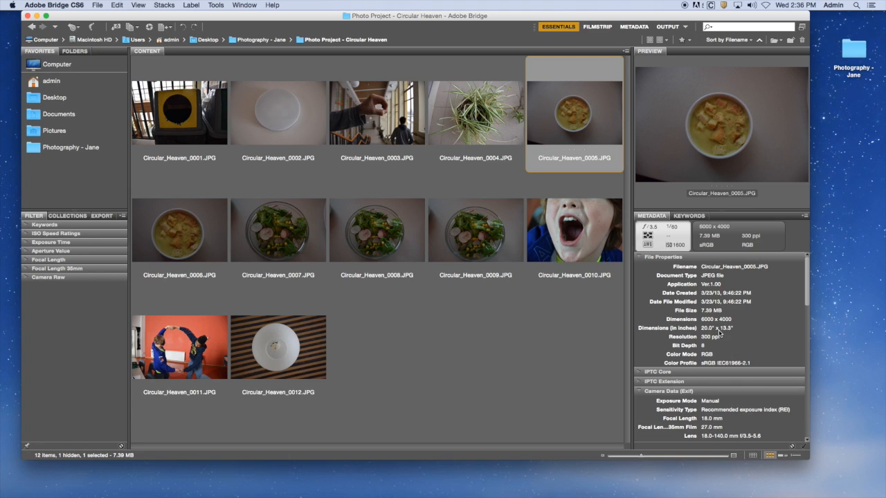
Preview the photos Circular_Heaven_0001 to 0004 and 0006 to 0009 one after another to compare them
{"action": "left_click", "coordinate": [496, 133]}
{"action": "left_click", "coordinate": [377, 125]}
{"action": "left_click", "coordinate": [278, 128]}
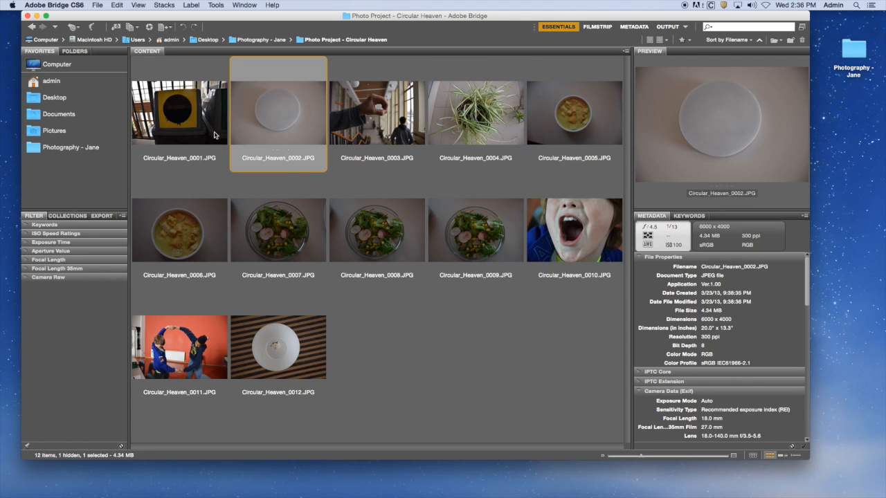
{"action": "left_click", "coordinate": [214, 137]}
{"action": "left_click", "coordinate": [208, 228]}
{"action": "left_click", "coordinate": [277, 234]}
{"action": "left_click", "coordinate": [377, 229]}
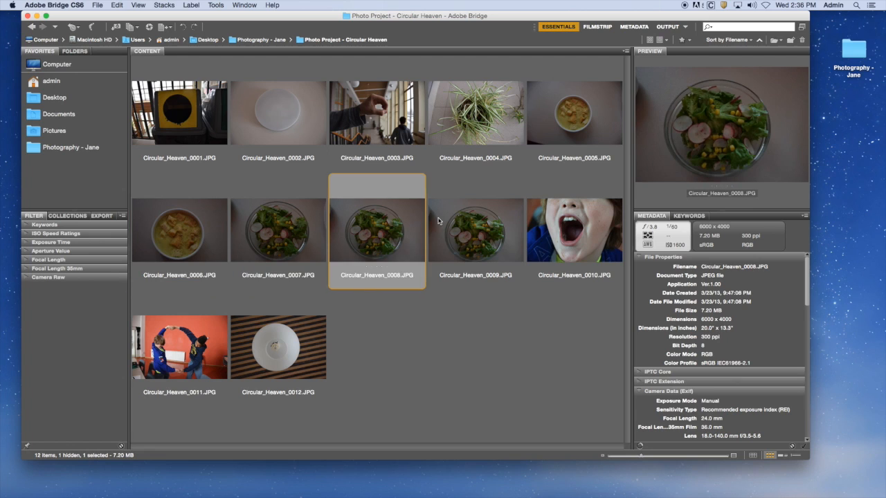
{"action": "left_click", "coordinate": [469, 218]}
{"action": "left_click", "coordinate": [371, 104]}
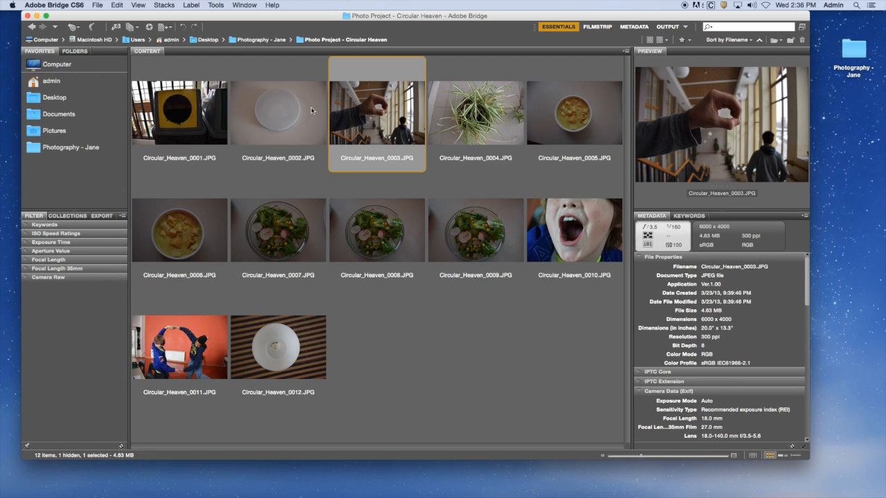
Give Circular_Heaven_0001.JPG a three-star rating
{"action": "left_click", "coordinate": [197, 128]}
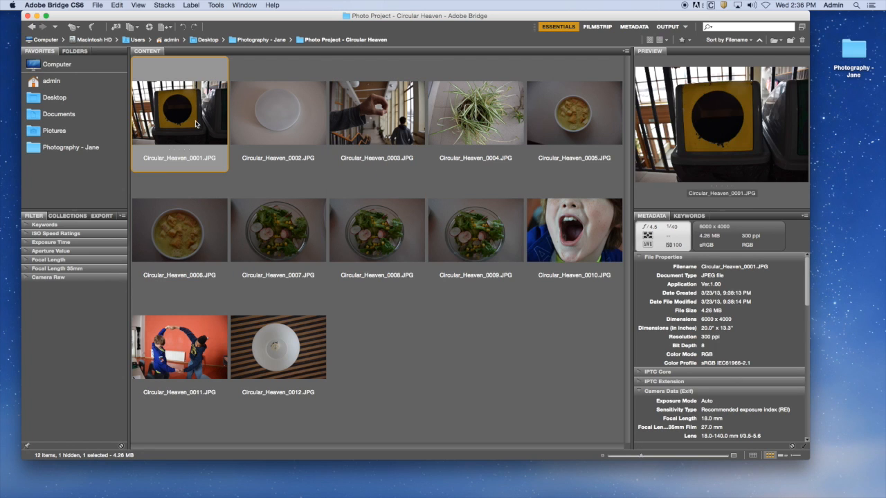
{"action": "left_click", "coordinate": [187, 5]}
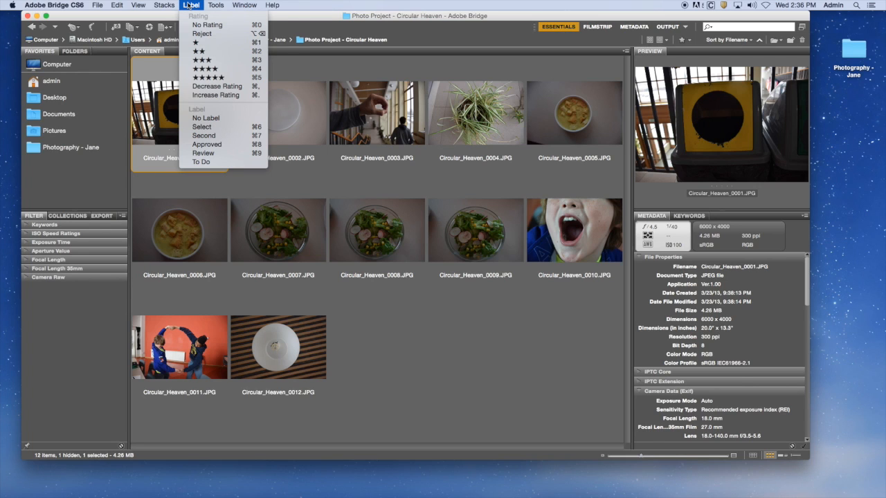
{"action": "left_click", "coordinate": [189, 6]}
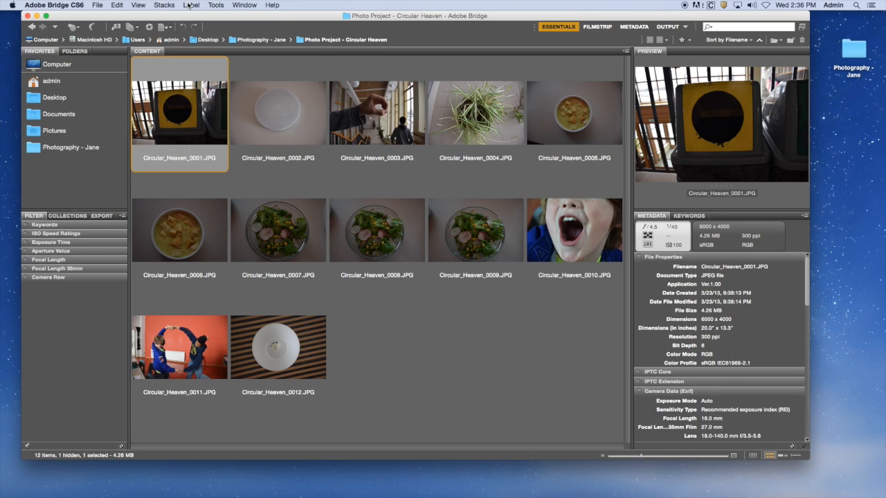
{"action": "left_click", "coordinate": [188, 6]}
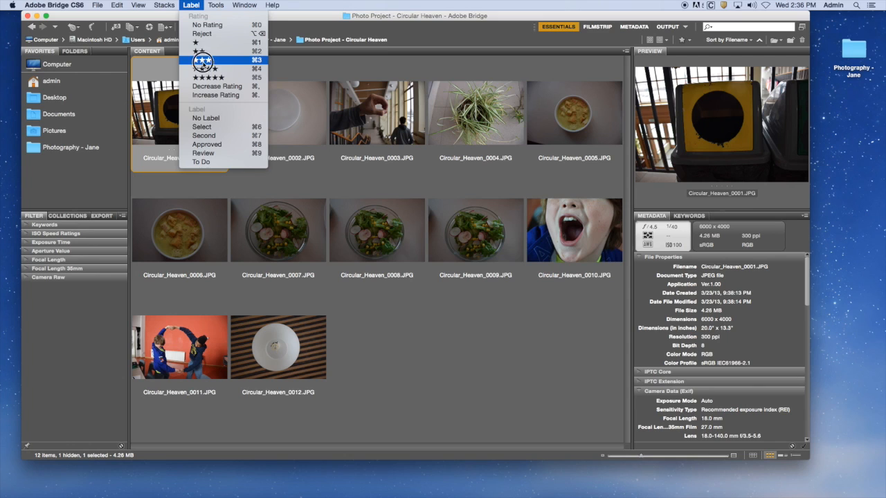
{"action": "left_click", "coordinate": [202, 61]}
Give Circular_Heaven_0003.JPG a four-star rating
{"action": "left_click", "coordinate": [372, 118]}
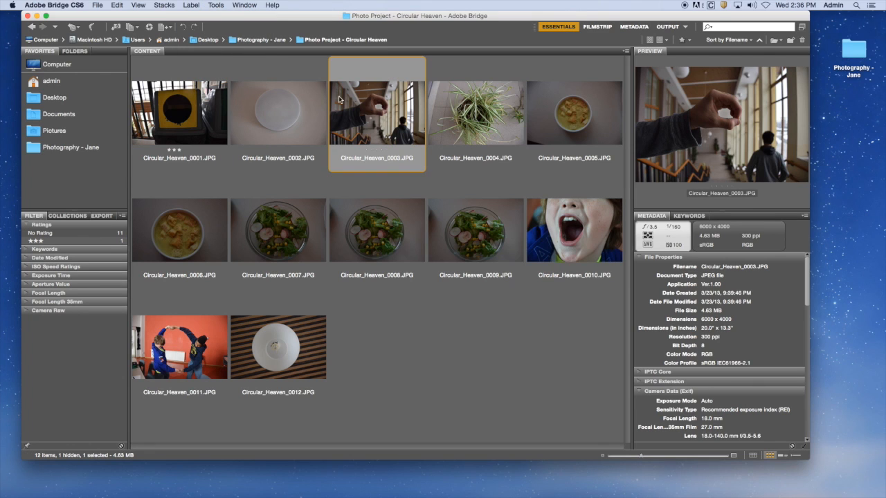
{"action": "left_click", "coordinate": [191, 6]}
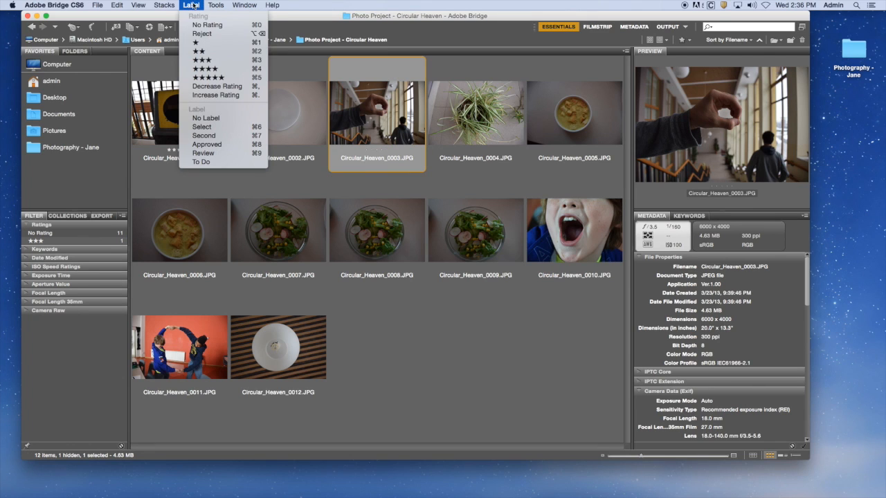
{"action": "left_click", "coordinate": [224, 70]}
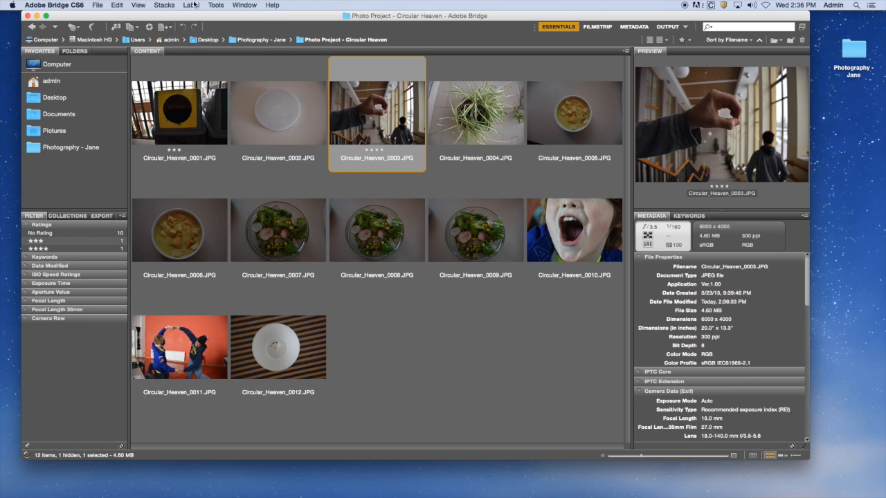
Give Circular_Heaven_0004.JPG a three-star rating
{"action": "left_click", "coordinate": [191, 6]}
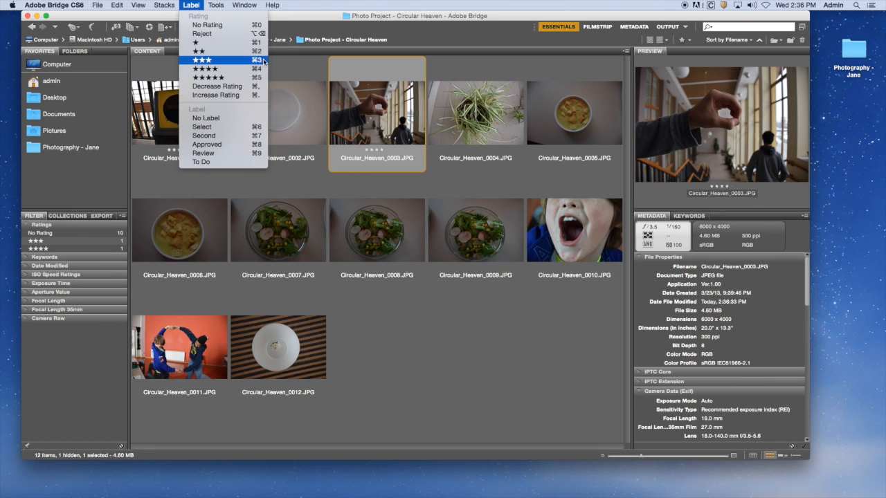
{"action": "left_click", "coordinate": [193, 6]}
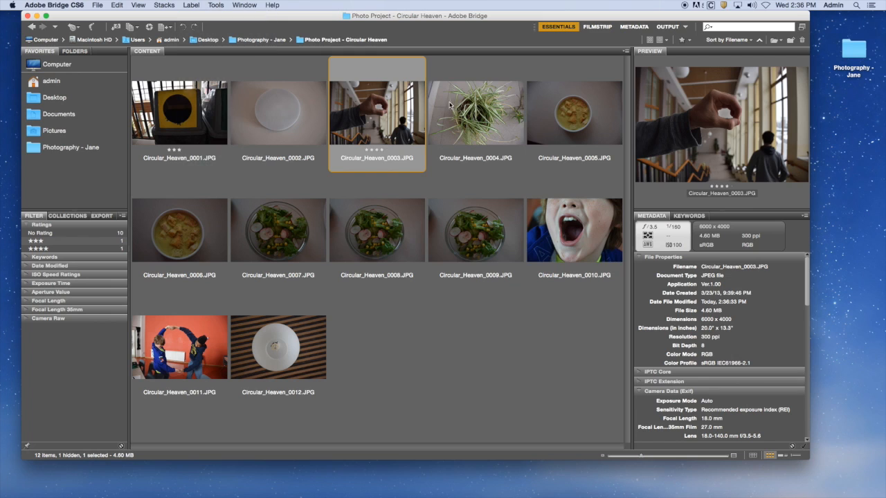
{"action": "key", "text": "Right"}
{"action": "left_click", "coordinate": [201, 5]}
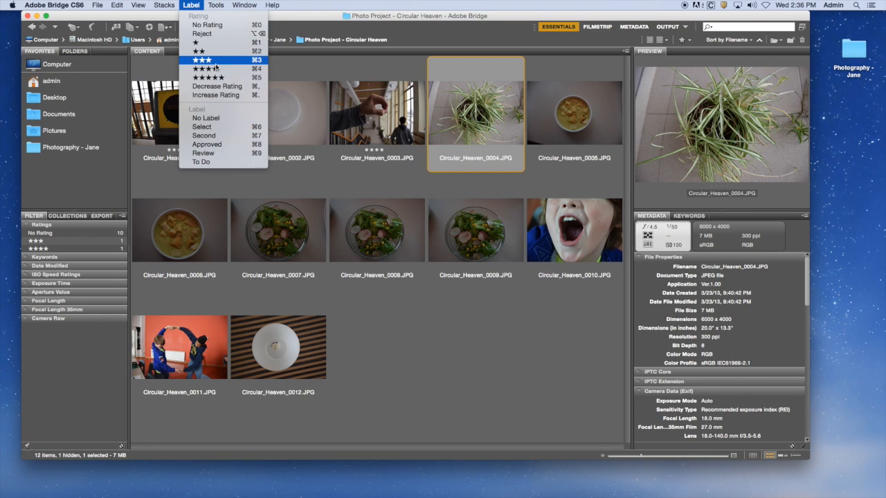
{"action": "left_click", "coordinate": [216, 66]}
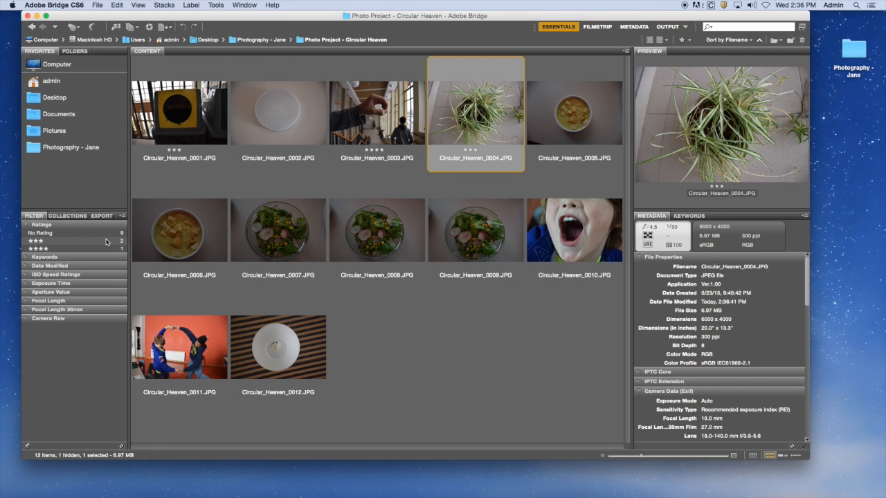
Filter the project folder to show only the three-star and four-star photos, and clear the photo selection
{"action": "left_click", "coordinate": [36, 241]}
{"action": "left_click", "coordinate": [37, 249]}
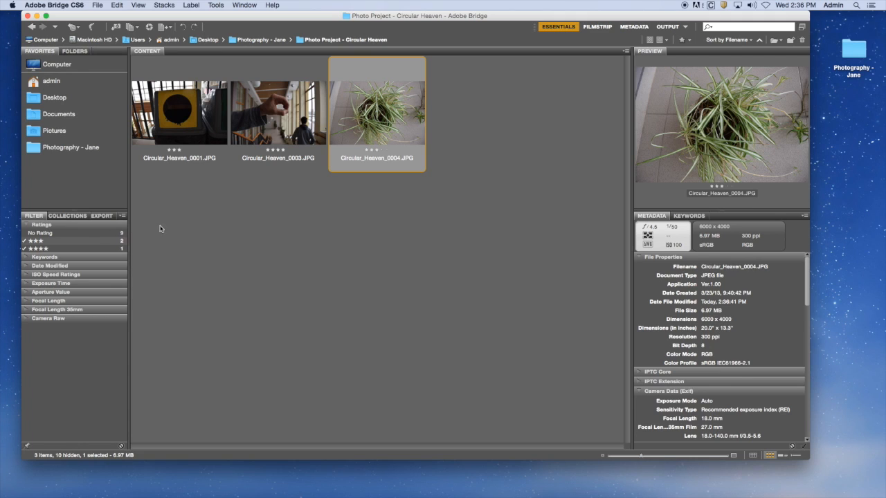
{"action": "left_click", "coordinate": [266, 220]}
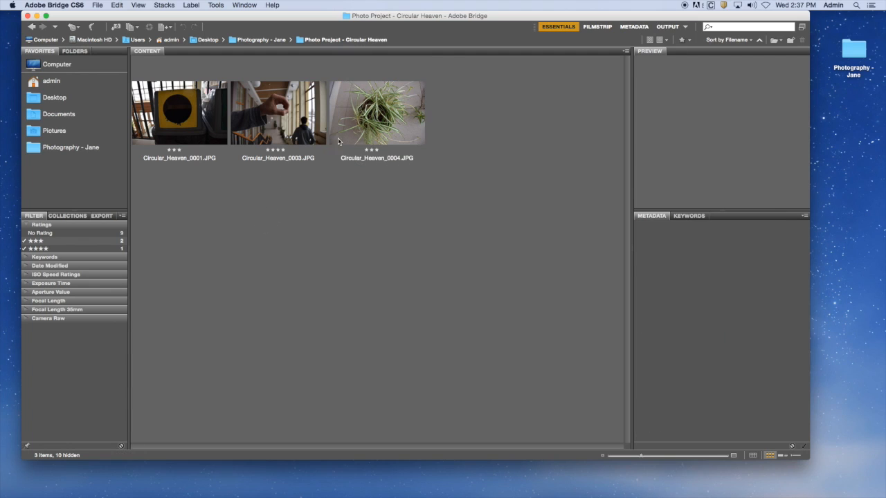
Select Circular_Heaven_0004.JPG among the filtered photos and launch Adobe Photoshop CS6
{"action": "left_click", "coordinate": [364, 110]}
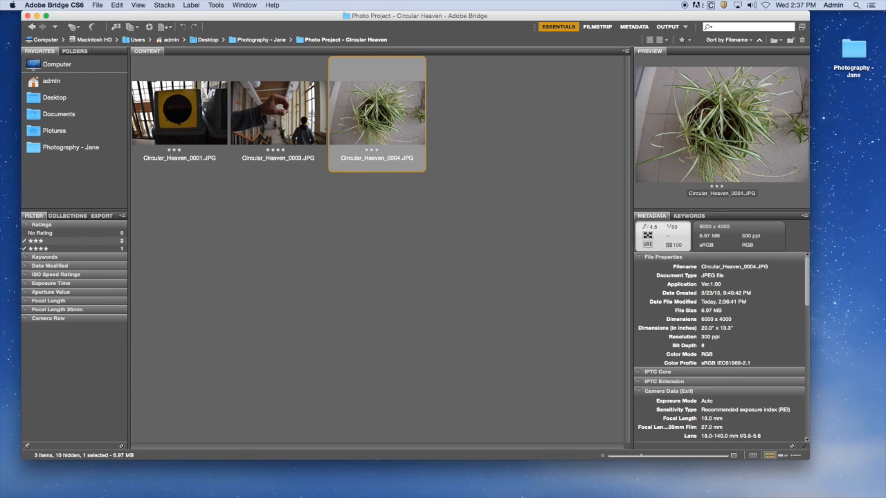
{"action": "left_click", "coordinate": [369, 483]}
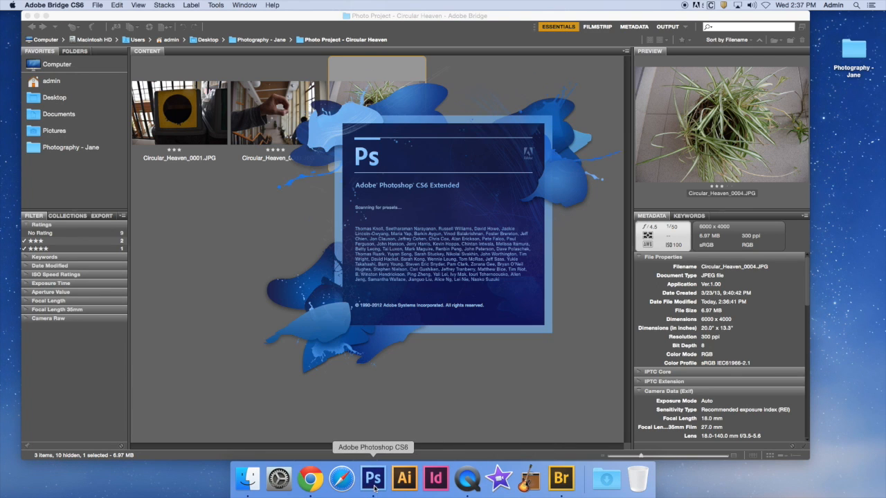